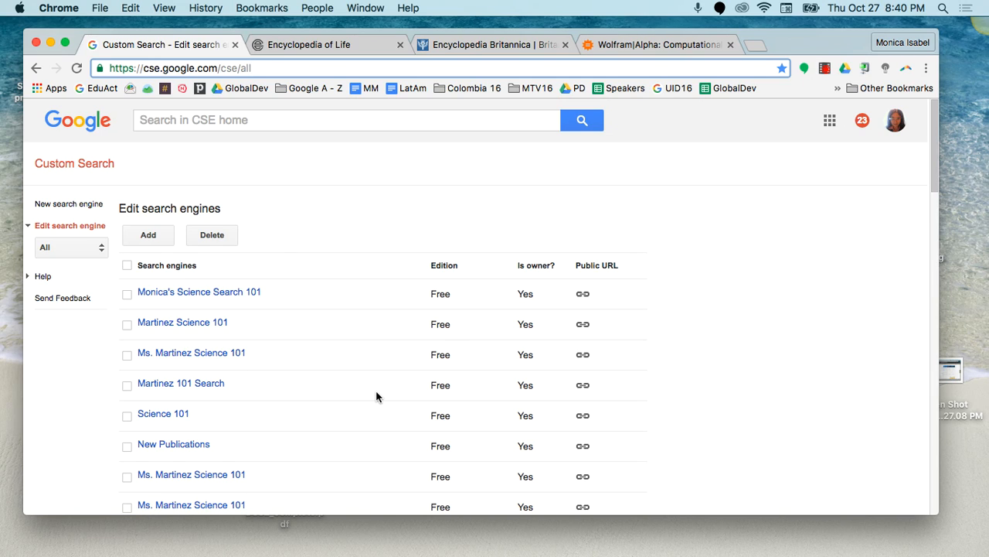
{"action": "left_click", "coordinate": [56, 214]}
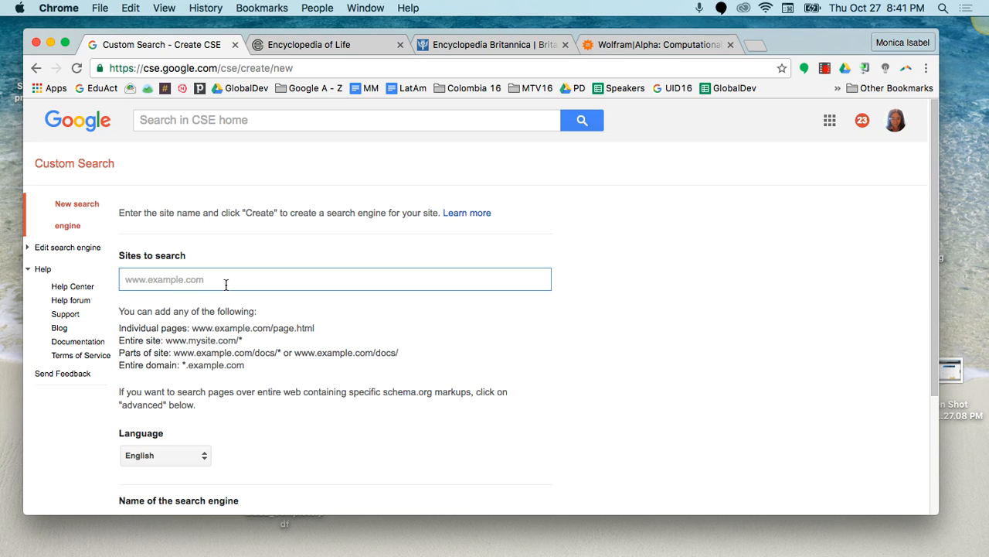
{"action": "left_click", "coordinate": [304, 49]}
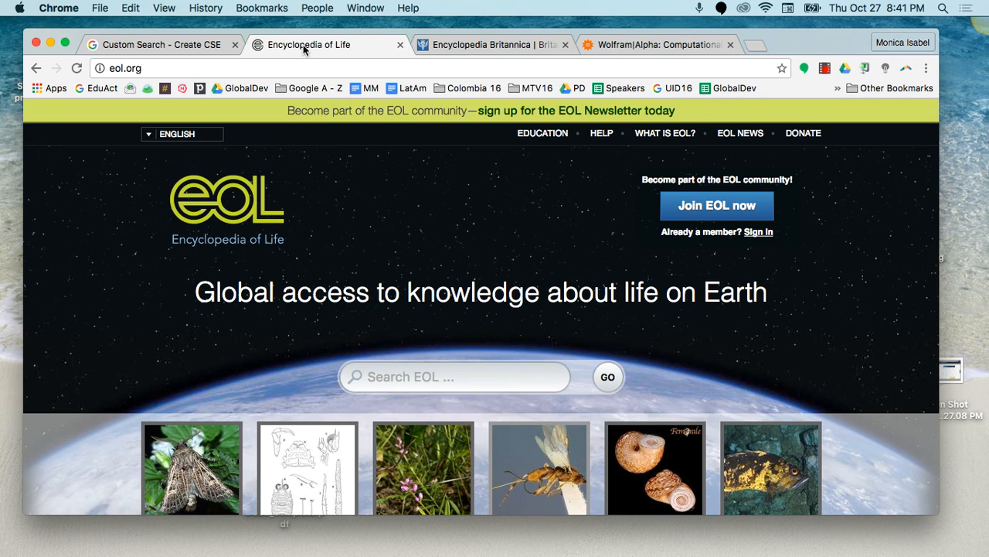
{"action": "left_click", "coordinate": [457, 47]}
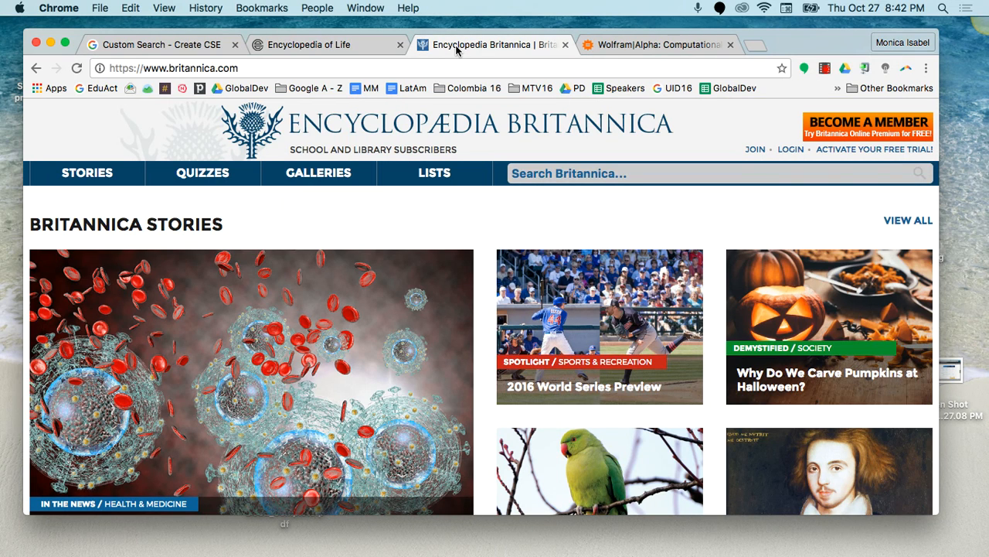
{"action": "left_click", "coordinate": [609, 48]}
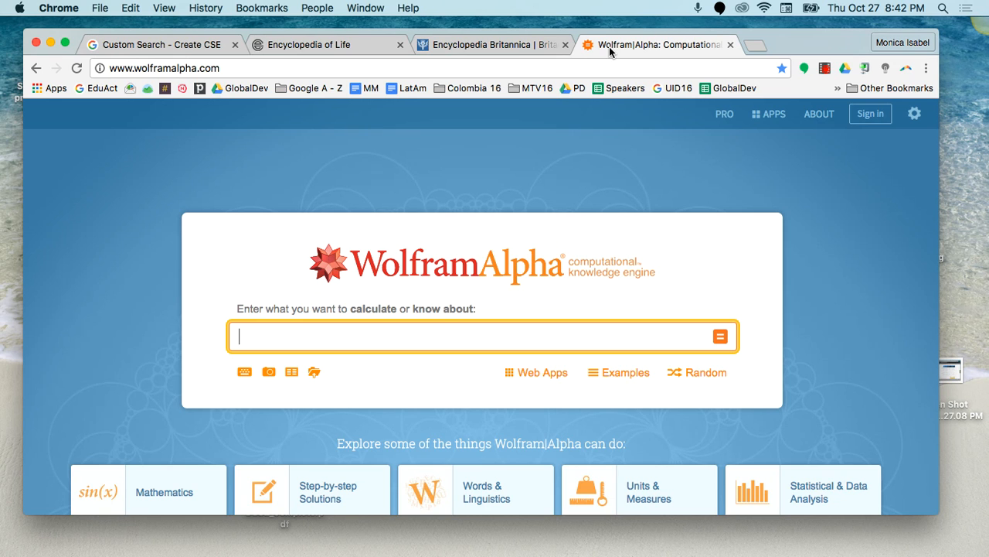
{"action": "left_click", "coordinate": [326, 44]}
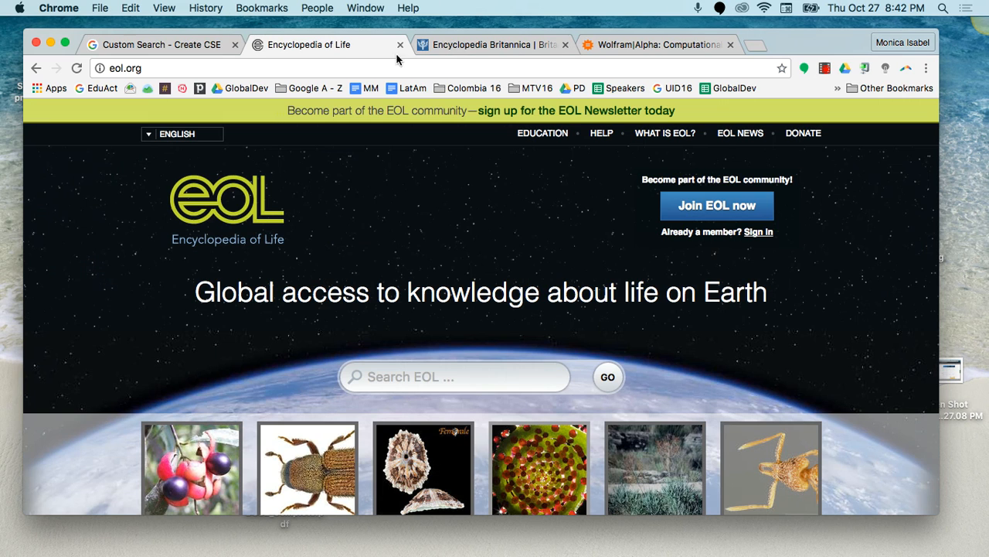
{"action": "left_click", "coordinate": [146, 69]}
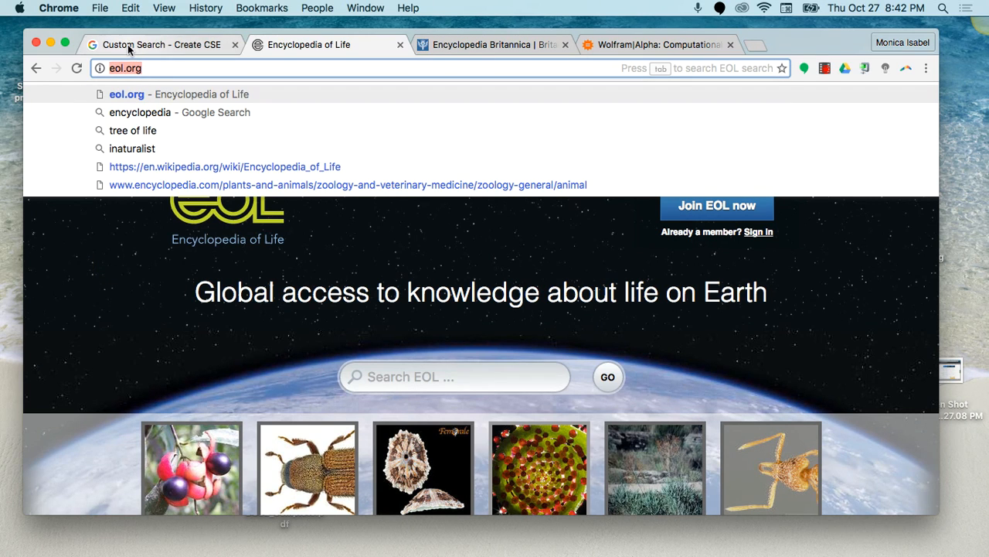
{"action": "left_click", "coordinate": [127, 44]}
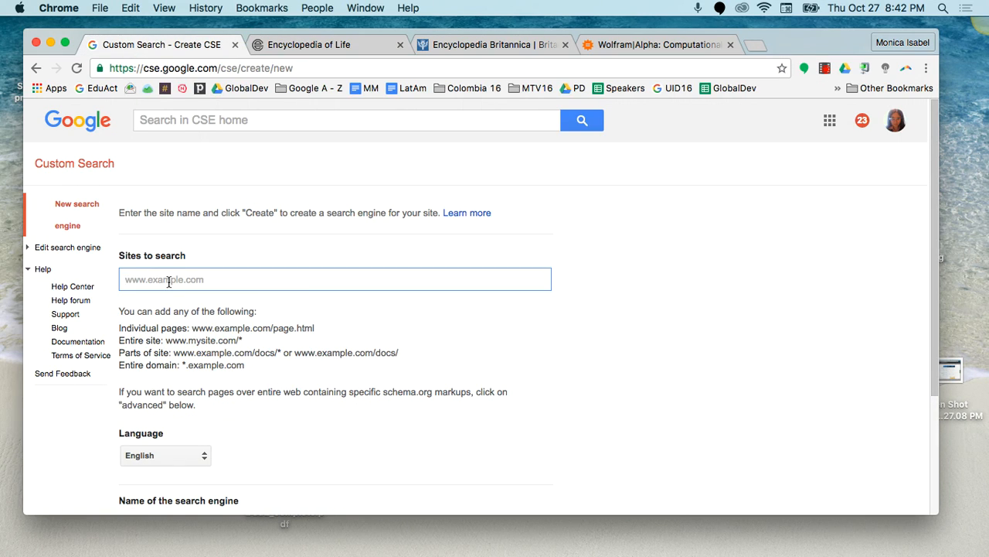
{"action": "type", "text": "http://eol.org/"}
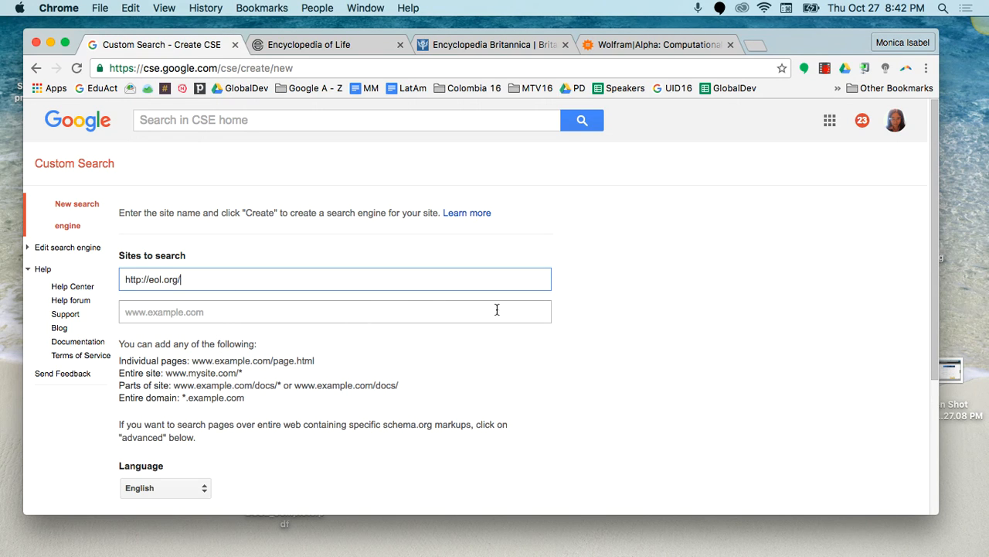
{"action": "left_click", "coordinate": [183, 314]}
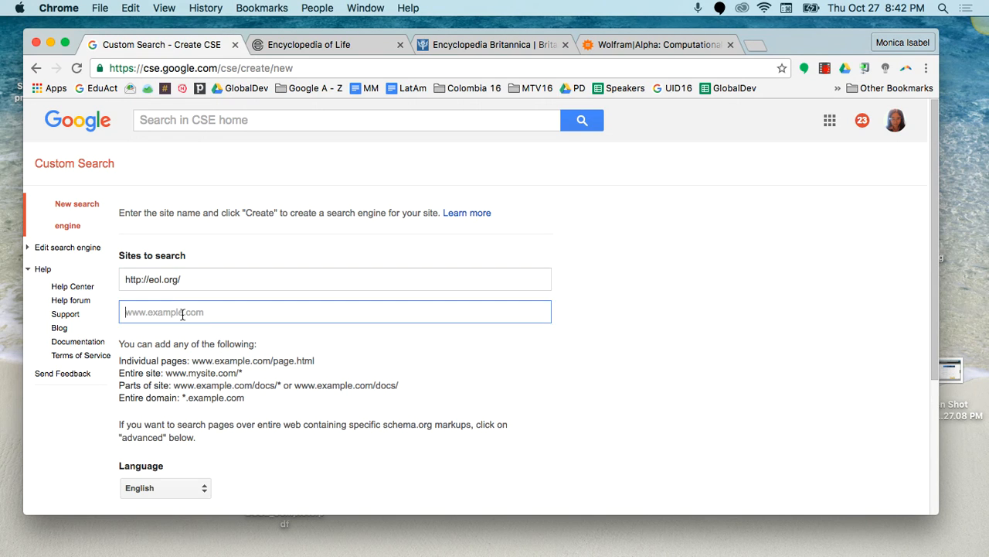
{"action": "left_click", "coordinate": [467, 45]}
{"action": "left_click", "coordinate": [298, 70]}
{"action": "key", "text": "super+c"}
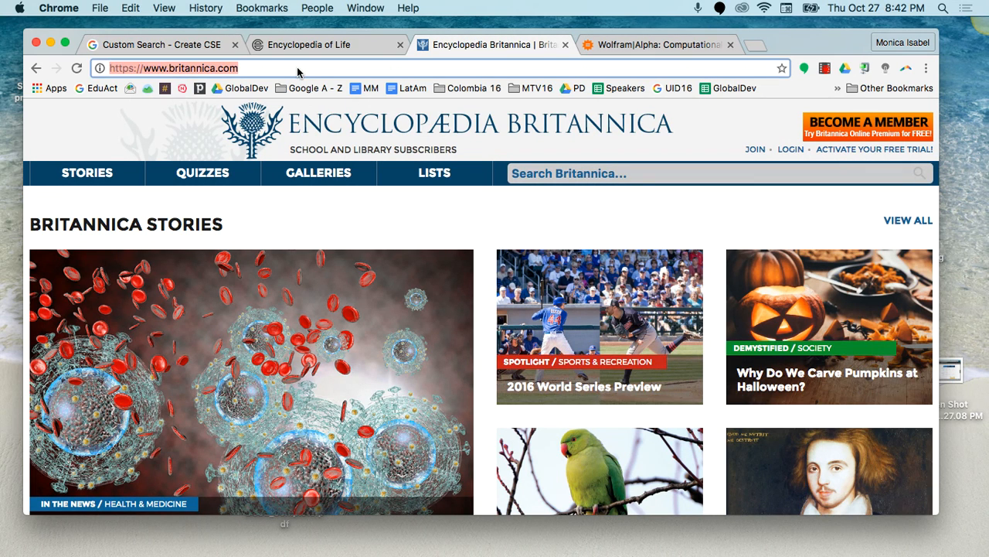
{"action": "left_click", "coordinate": [182, 46]}
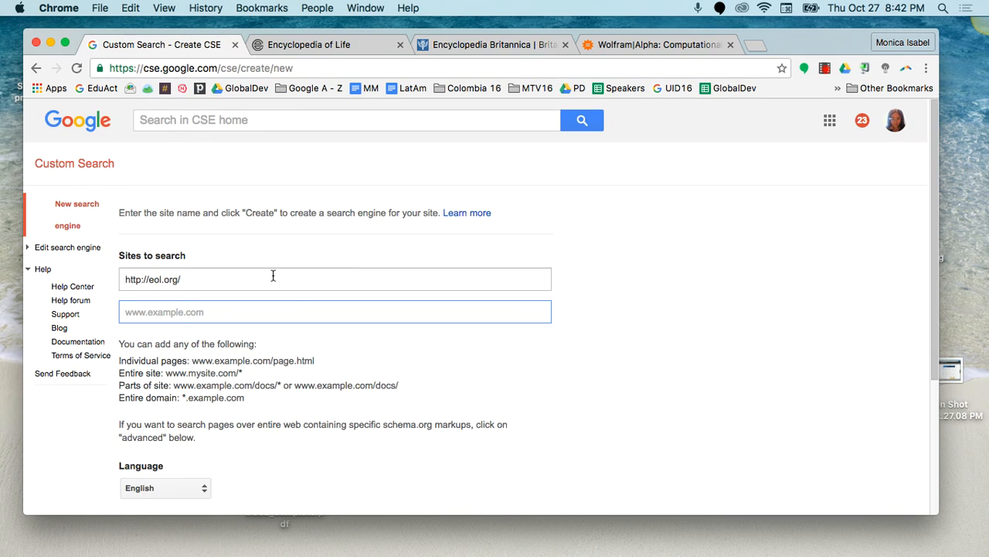
{"action": "key", "text": "super+v"}
{"action": "left_click", "coordinate": [254, 343]}
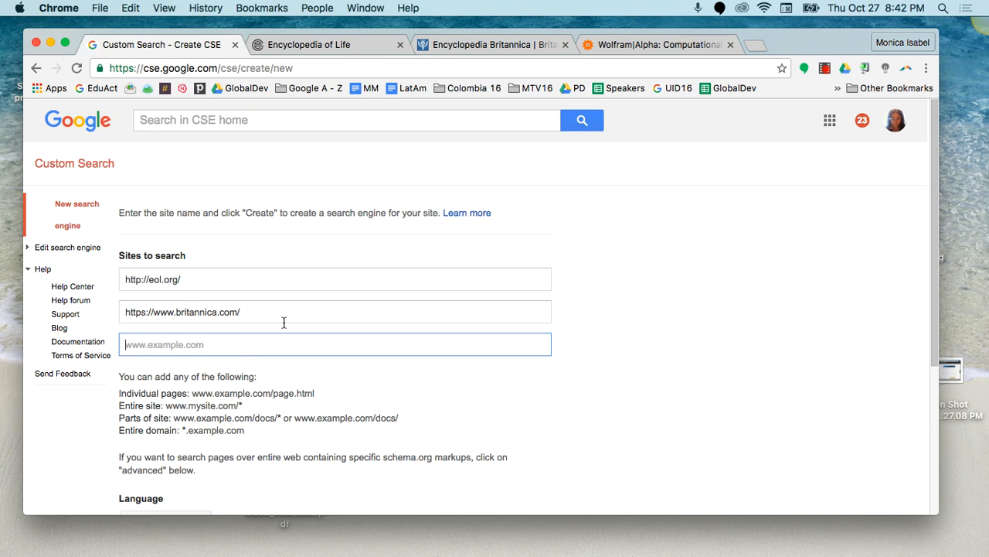
{"action": "left_click", "coordinate": [617, 46]}
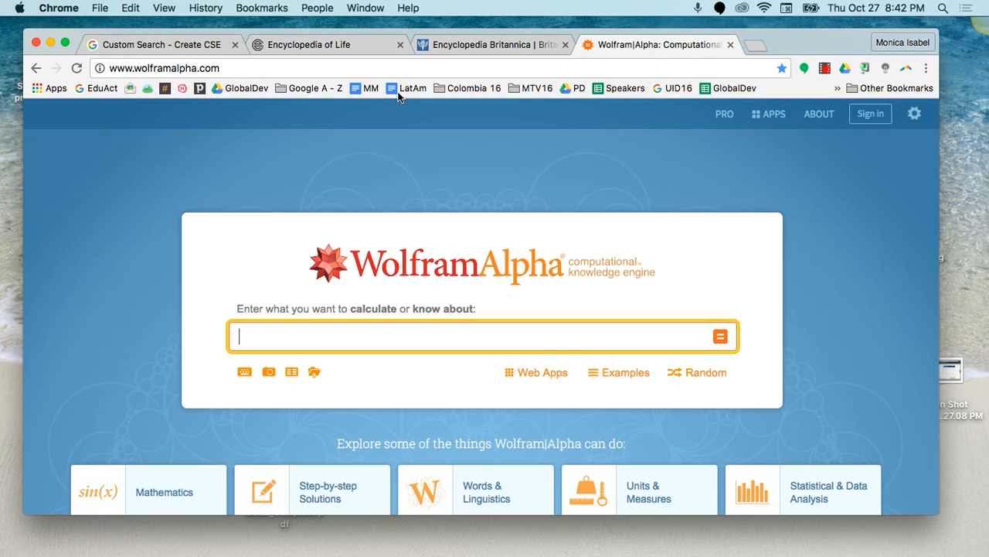
{"action": "left_click", "coordinate": [301, 68]}
{"action": "key", "text": "super+c"}
{"action": "left_click", "coordinate": [182, 44]}
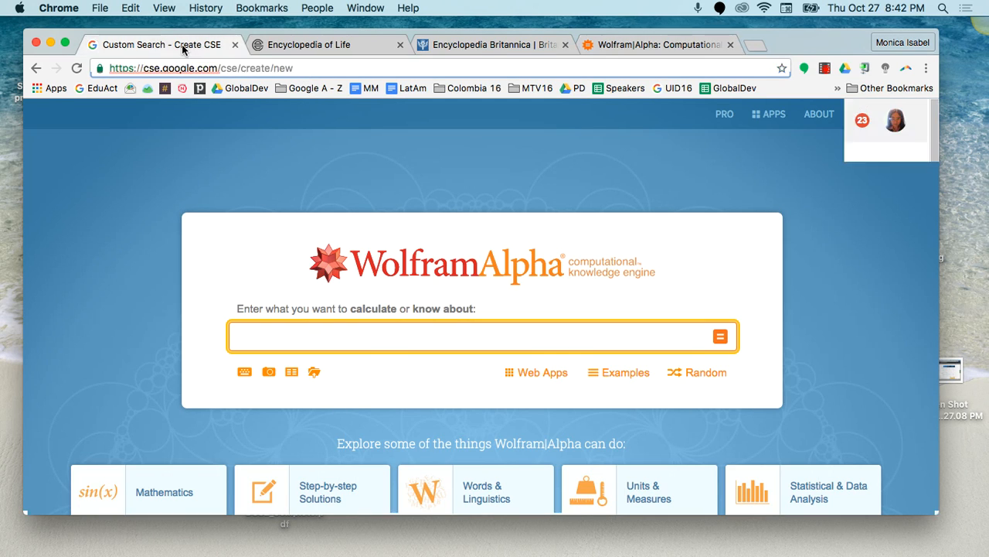
{"action": "key", "text": "super+v"}
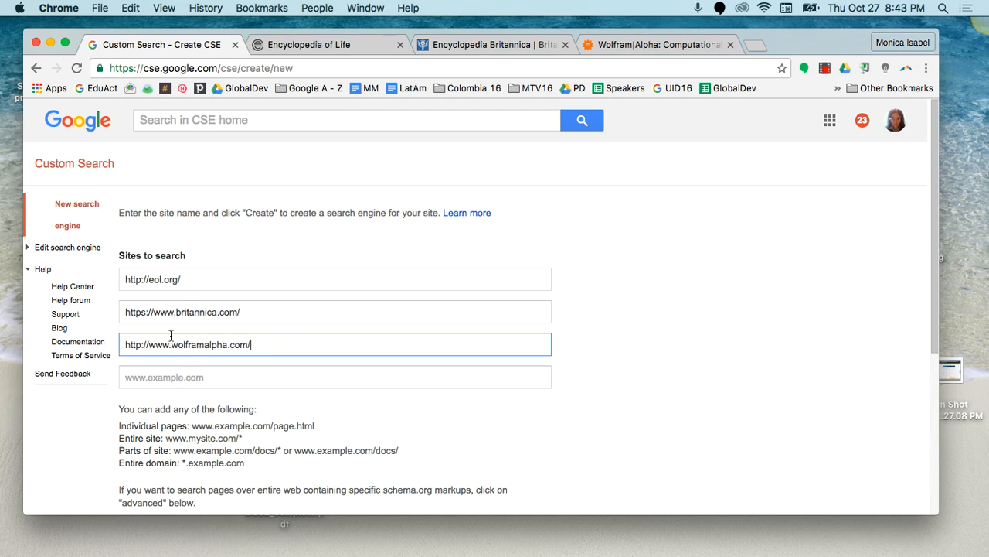
Step: Set the search engine's language to English
{"action": "scroll", "coordinate": [100, 431], "scroll_direction": "down", "scroll_amount": 1}
{"action": "scroll", "coordinate": [100, 430], "scroll_direction": "down", "scroll_amount": 5}
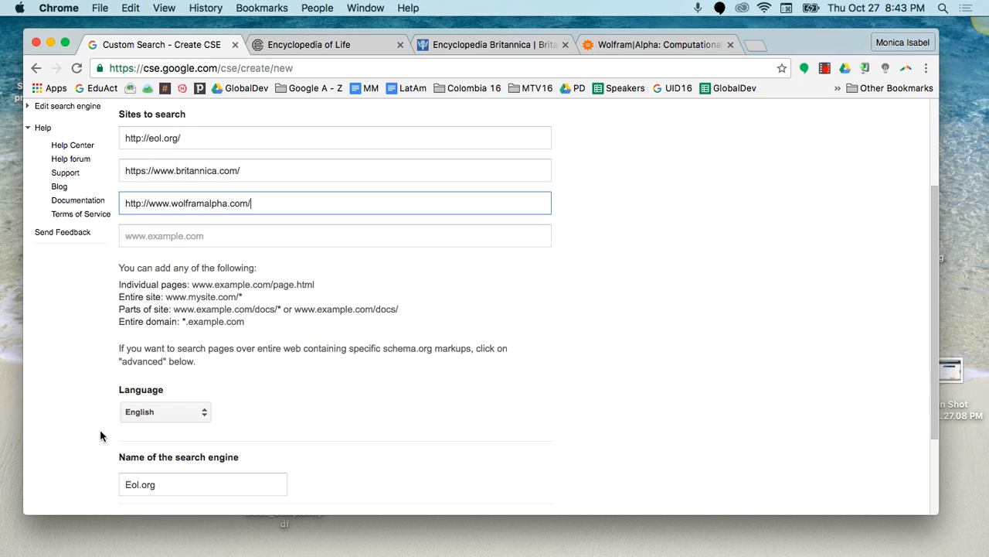
{"action": "scroll", "coordinate": [100, 430], "scroll_direction": "down", "scroll_amount": 2}
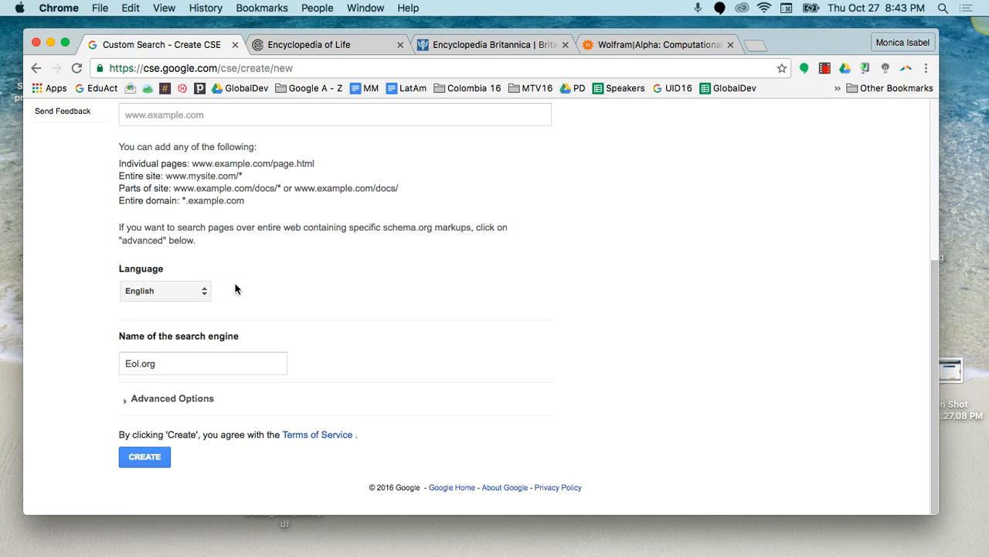
{"action": "left_click", "coordinate": [207, 292]}
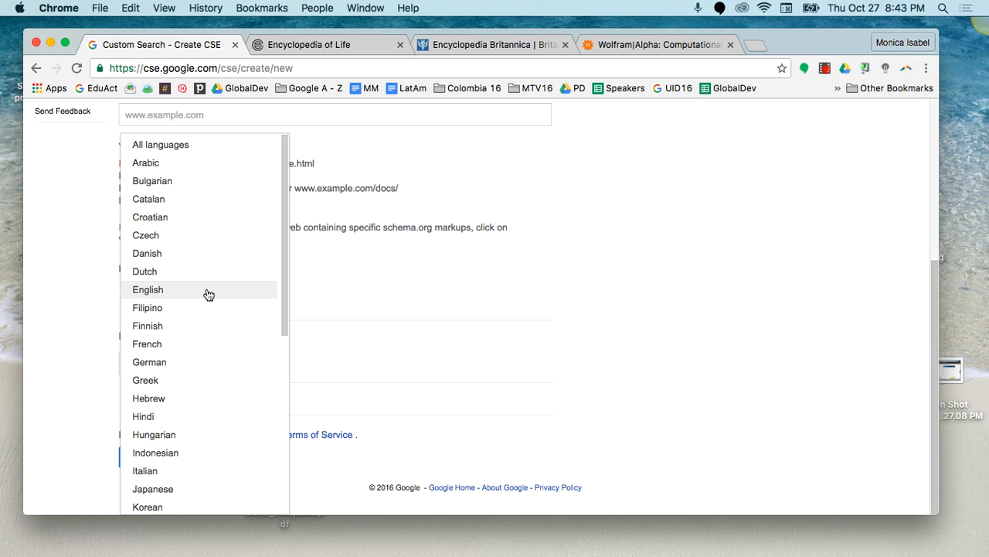
{"action": "left_click", "coordinate": [208, 293]}
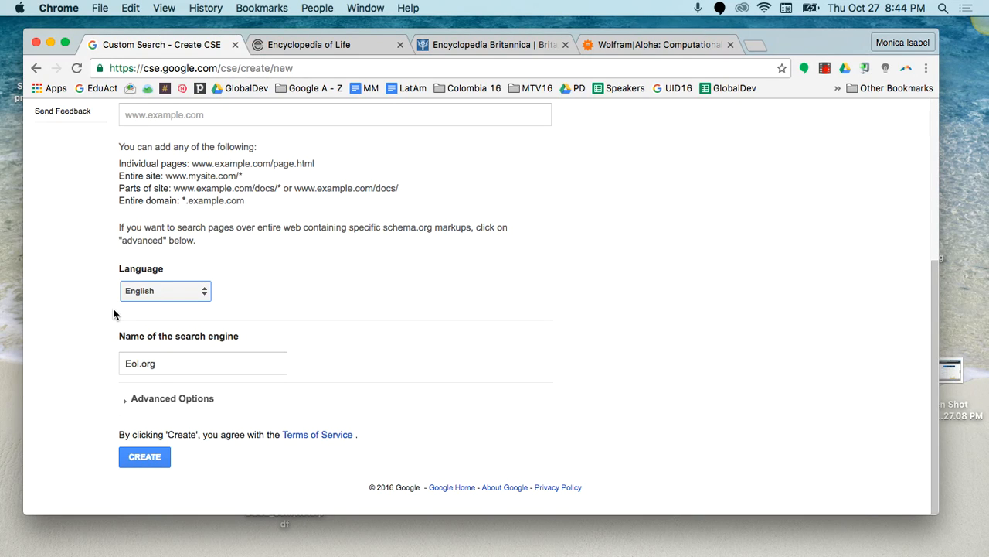
Step: Name the search engine with the teacher's name followed by Science 101 - Research
{"action": "left_click", "coordinate": [174, 369]}
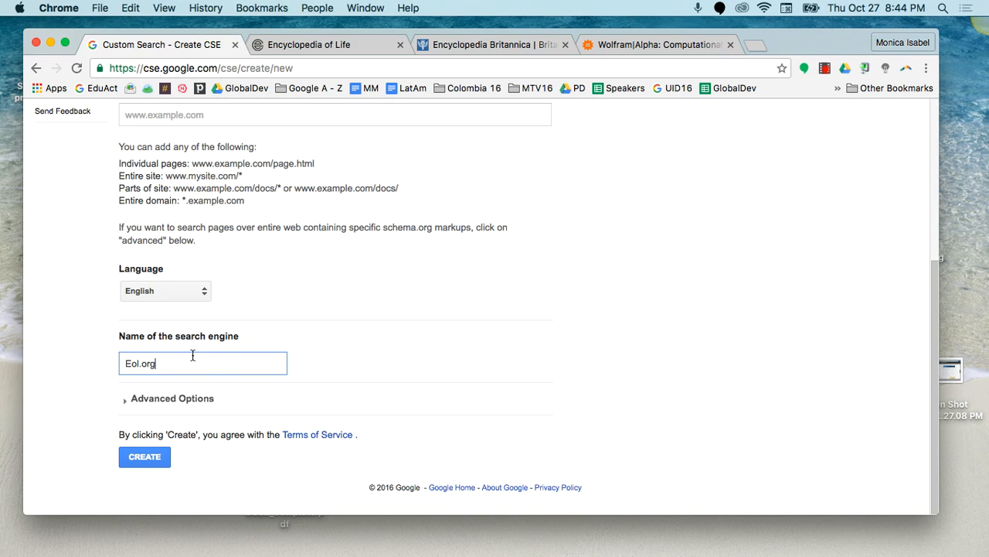
{"action": "key", "text": "BackSpace"}
{"action": "key", "text": "BackSpace"}
{"action": "key", "text": "BackSpace"}
{"action": "key", "text": "BackSpace"}
{"action": "key", "text": "BackSpace"}
{"action": "key", "text": "BackSpace"}
{"action": "key", "text": "BackSpace"}
{"action": "scroll", "coordinate": [193, 355], "scroll_direction": "up", "scroll_amount": 3}
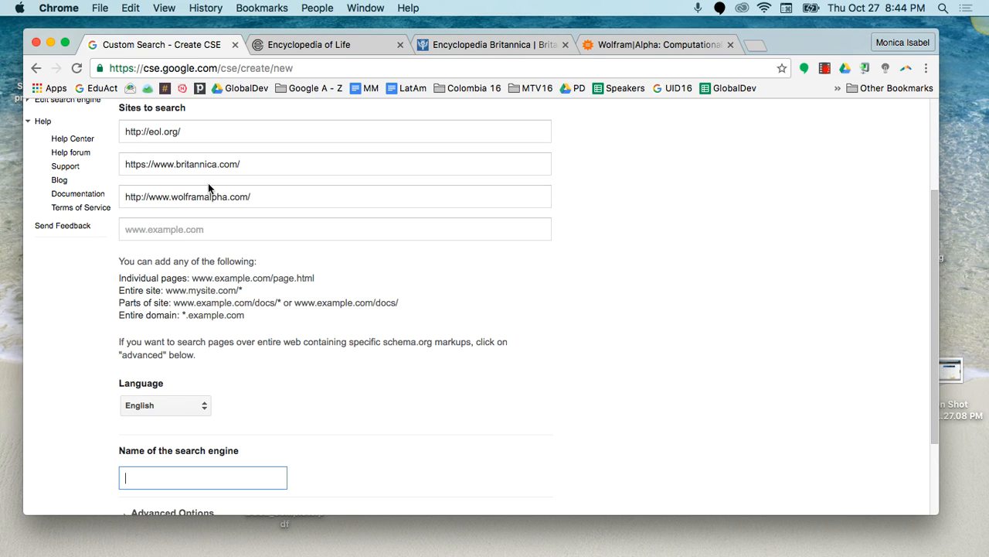
{"action": "scroll", "coordinate": [240, 295], "scroll_direction": "down", "scroll_amount": 3}
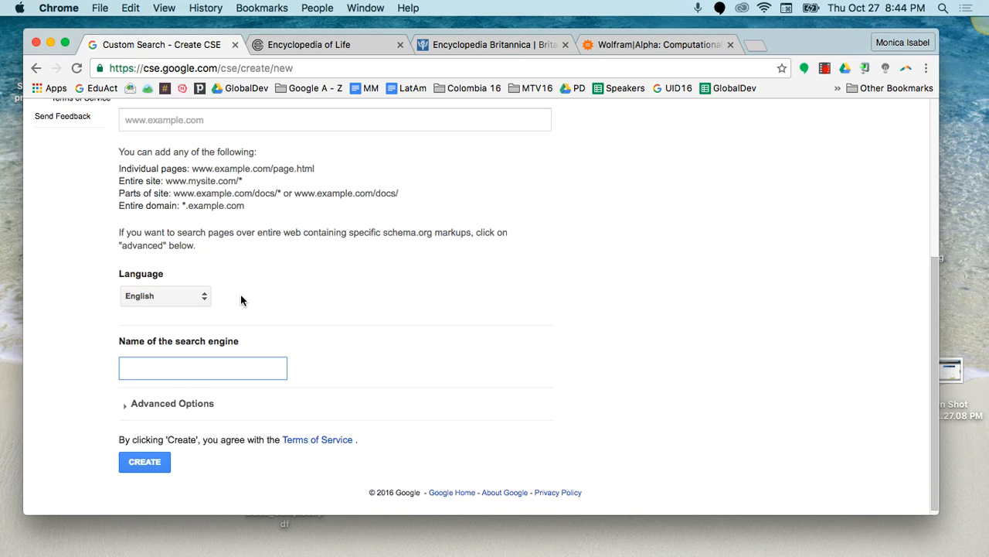
{"action": "type", "text": "M"}
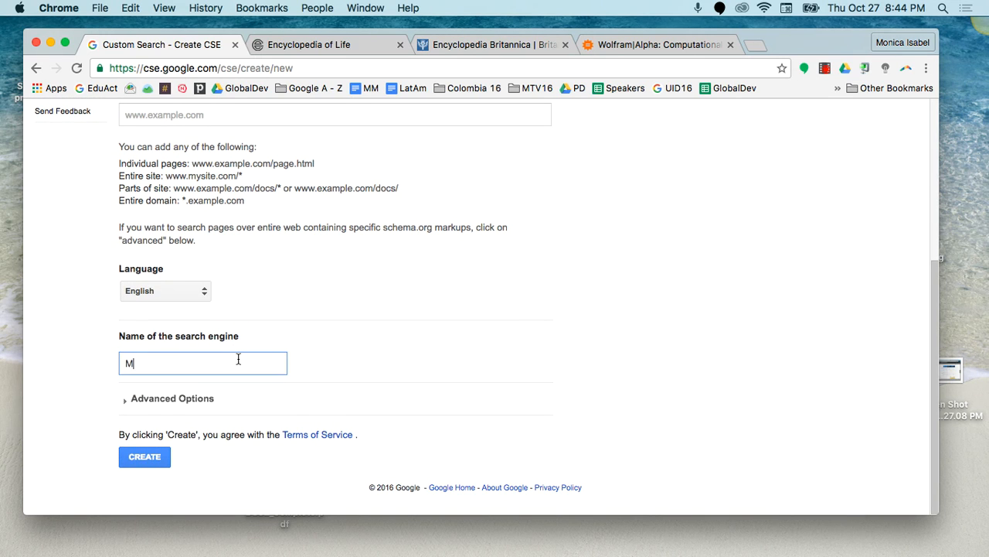
{"action": "type", "text": "s Martinez Science 101 - Research"}
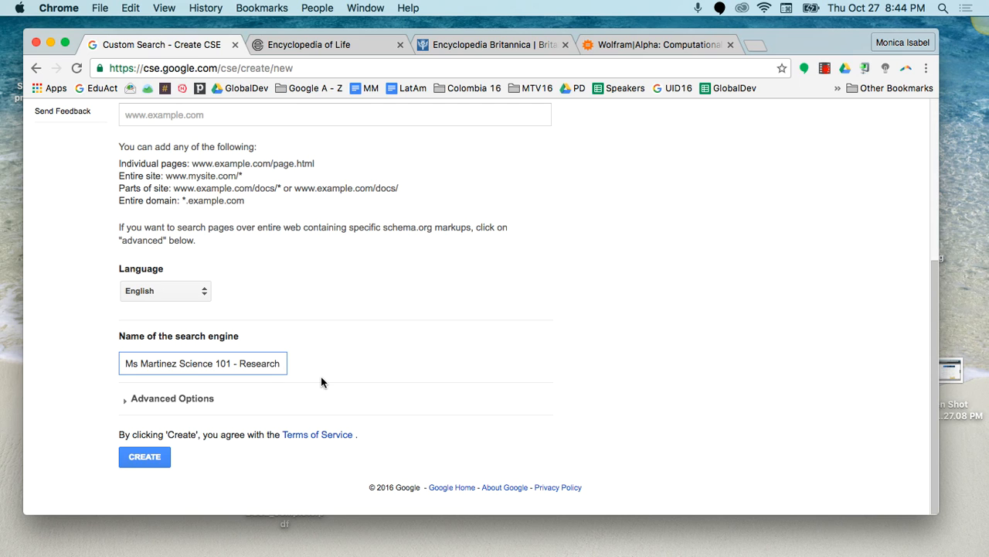
Step: Review the entered sites and create the custom search engine
{"action": "scroll", "coordinate": [321, 376], "scroll_direction": "up", "scroll_amount": 5}
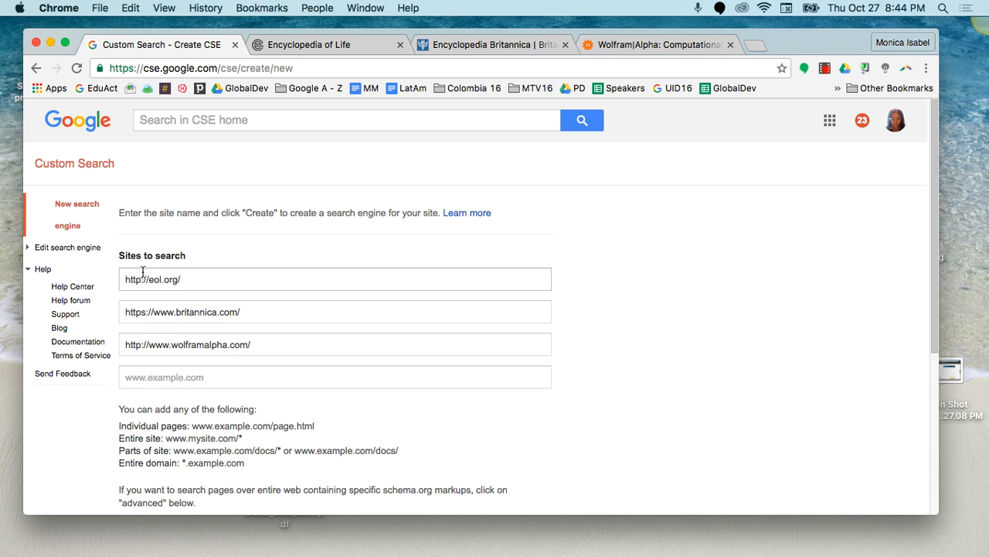
{"action": "scroll", "coordinate": [170, 363], "scroll_direction": "down", "scroll_amount": 5}
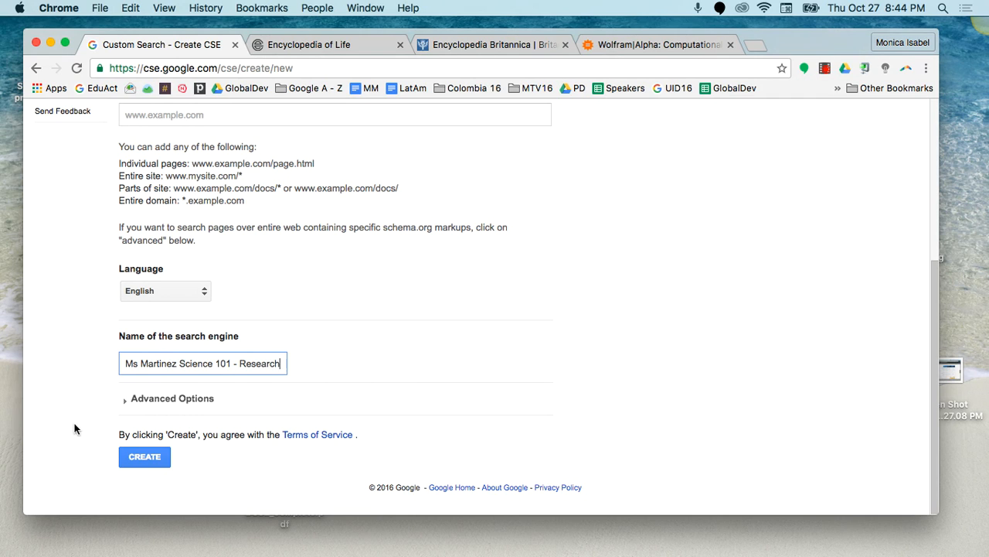
{"action": "left_click", "coordinate": [132, 459]}
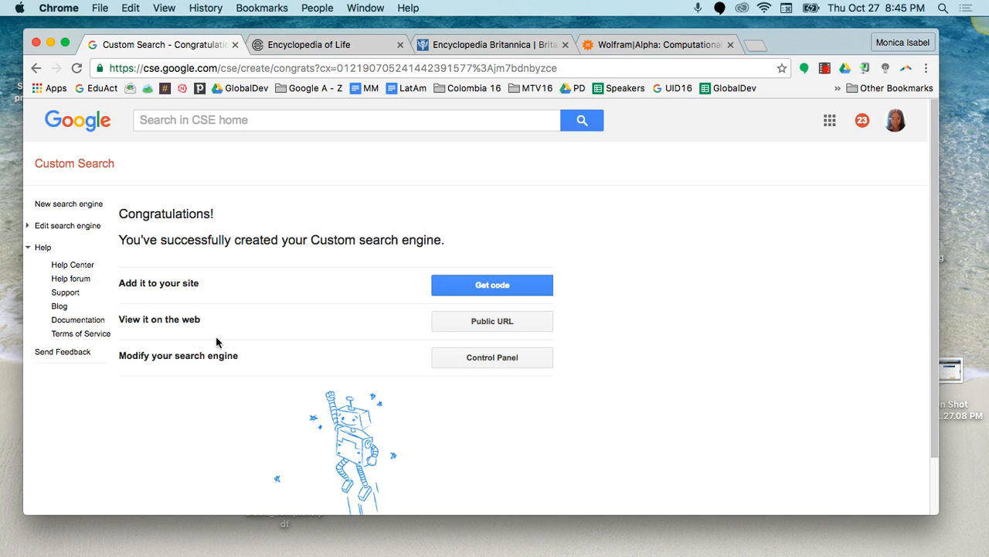
Step: Open the engine's public URL page and search it for Frogs
{"action": "left_click", "coordinate": [492, 321]}
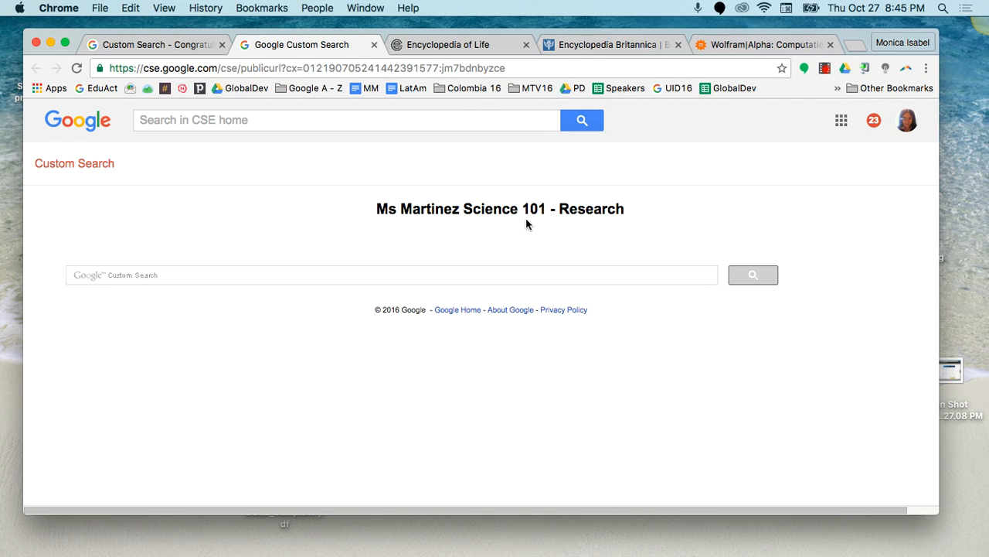
{"action": "left_click", "coordinate": [109, 68]}
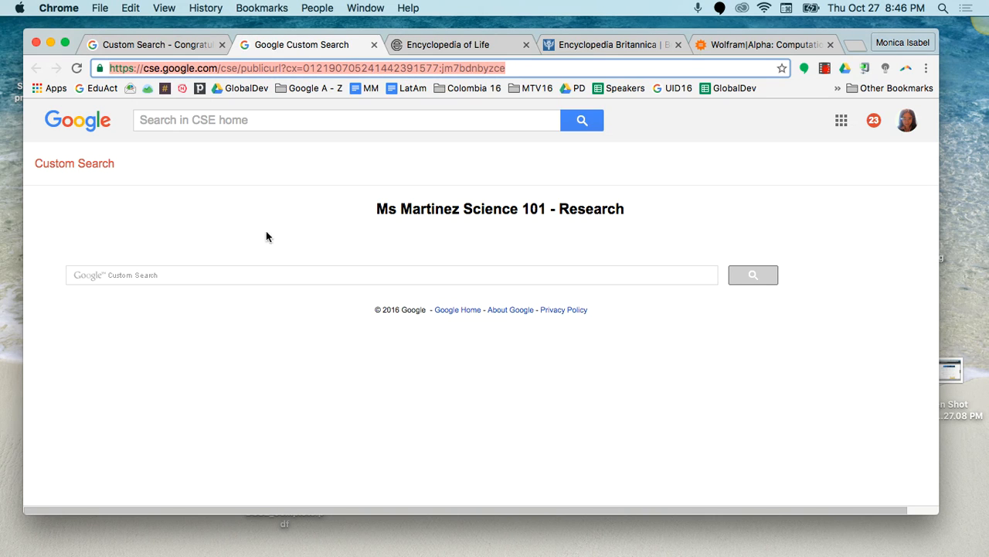
{"action": "left_click", "coordinate": [152, 277]}
{"action": "type", "text": "Frogs"}
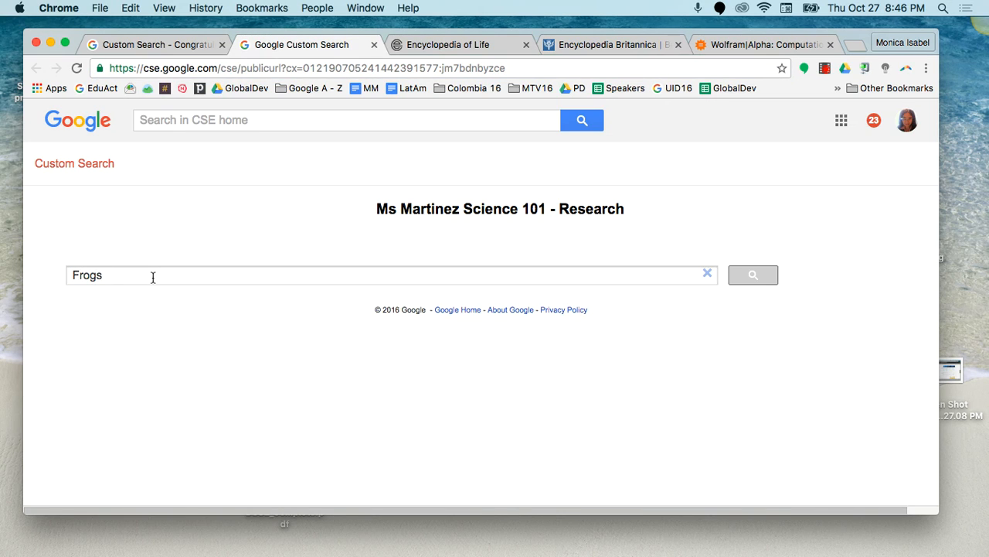
{"action": "left_click", "coordinate": [751, 280]}
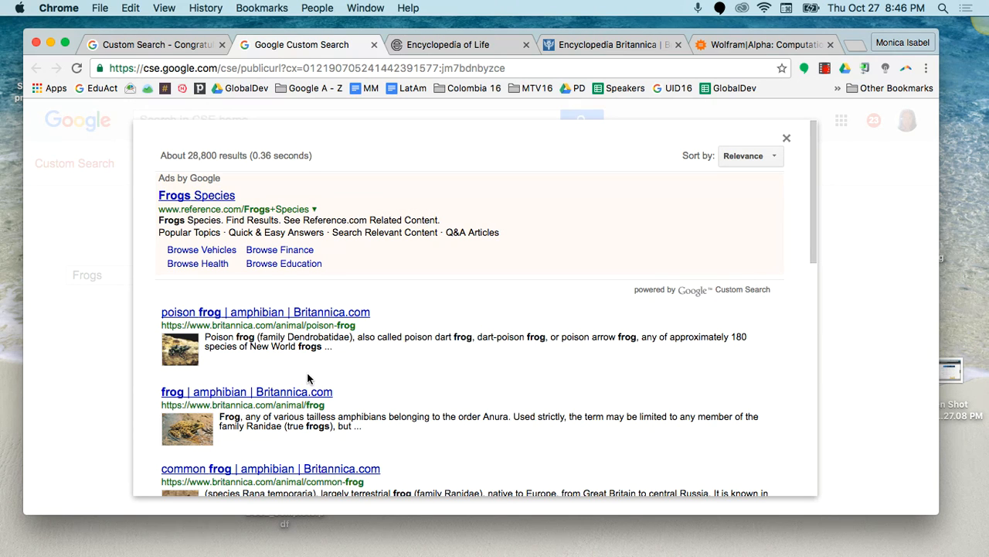
Step: Scroll through the Frogs results and go to the second results page
{"action": "scroll", "coordinate": [307, 372], "scroll_direction": "down", "scroll_amount": 4}
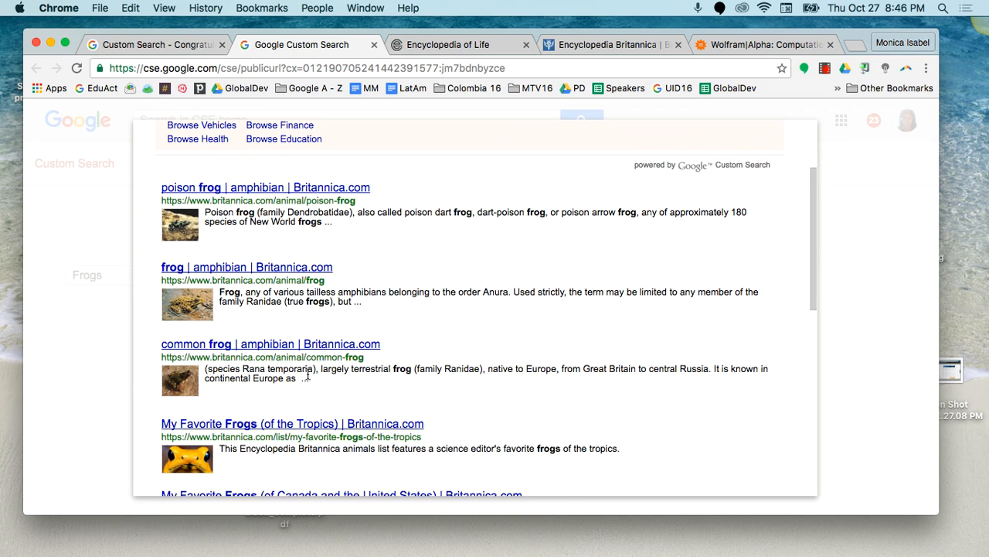
{"action": "scroll", "coordinate": [307, 374], "scroll_direction": "down", "scroll_amount": 1}
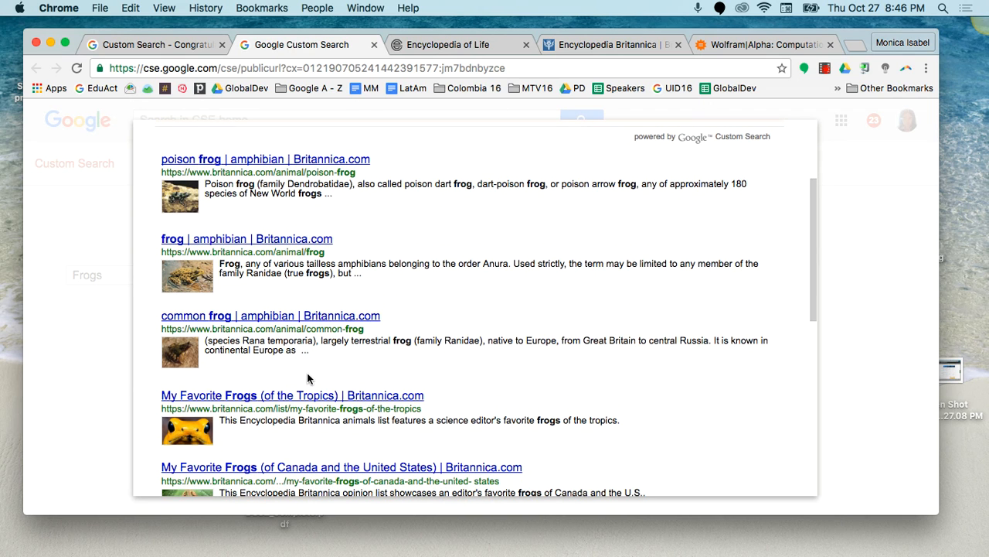
{"action": "scroll", "coordinate": [270, 319], "scroll_direction": "down", "scroll_amount": 10}
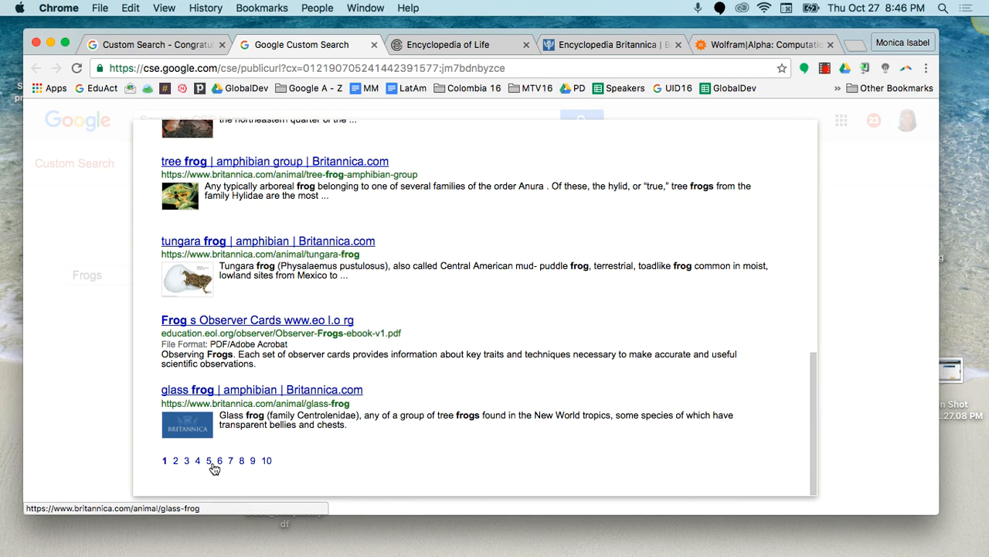
{"action": "left_click", "coordinate": [175, 460]}
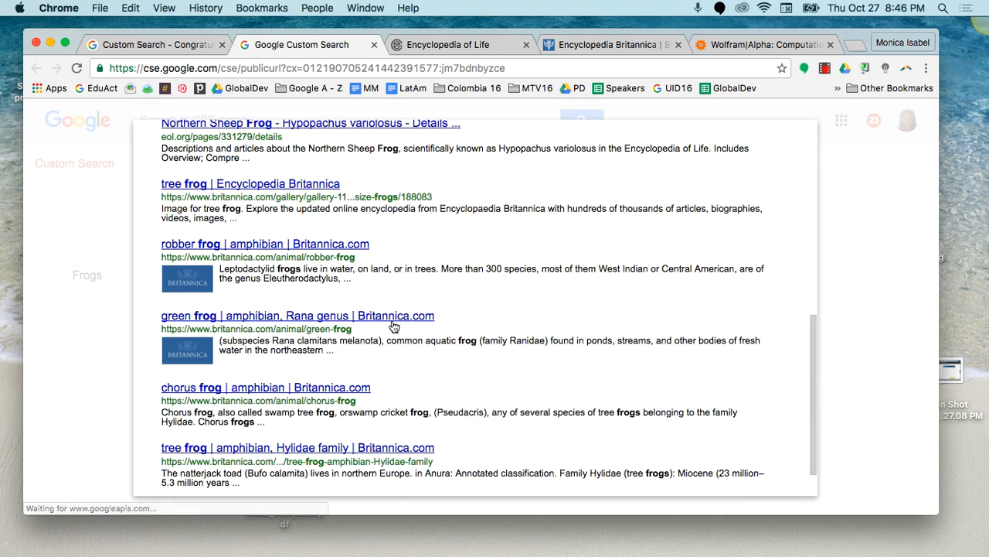
Step: Browse the second page of Frogs results and close the results overlay
{"action": "scroll", "coordinate": [392, 320], "scroll_direction": "down", "scroll_amount": 3}
{"action": "scroll", "coordinate": [392, 320], "scroll_direction": "up", "scroll_amount": 10}
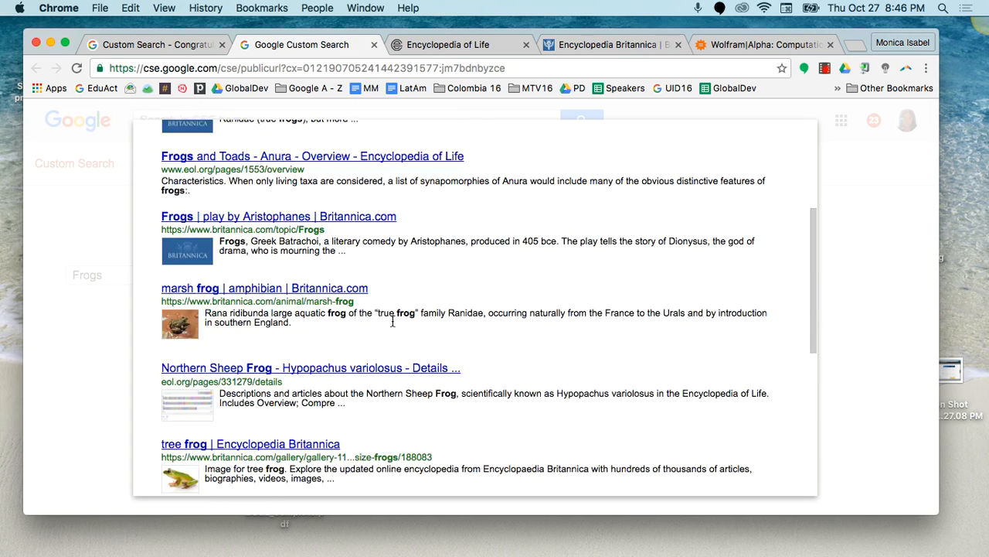
{"action": "scroll", "coordinate": [189, 364], "scroll_direction": "down", "scroll_amount": 2}
{"action": "scroll", "coordinate": [189, 363], "scroll_direction": "down", "scroll_amount": 1}
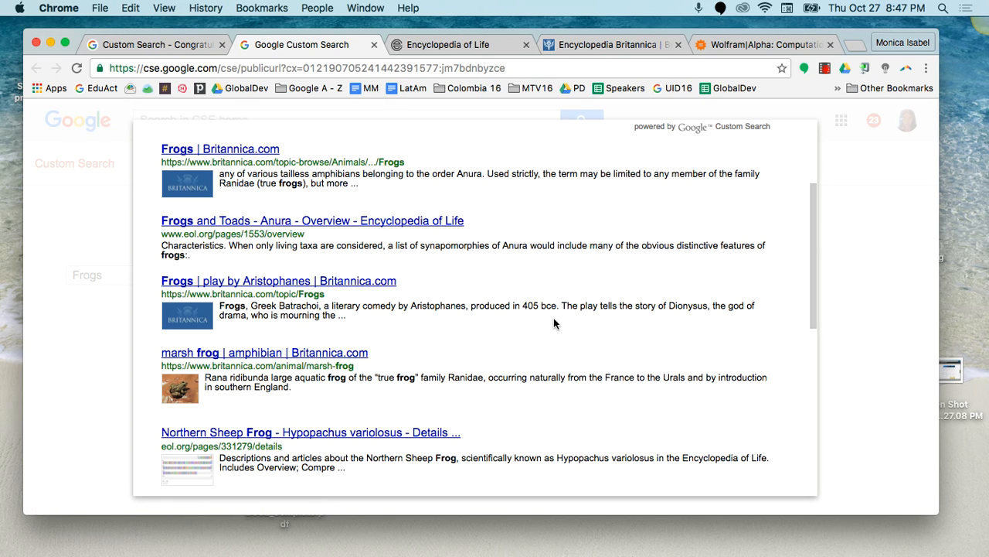
{"action": "scroll", "coordinate": [553, 318], "scroll_direction": "up", "scroll_amount": 4}
{"action": "left_click", "coordinate": [786, 138]}
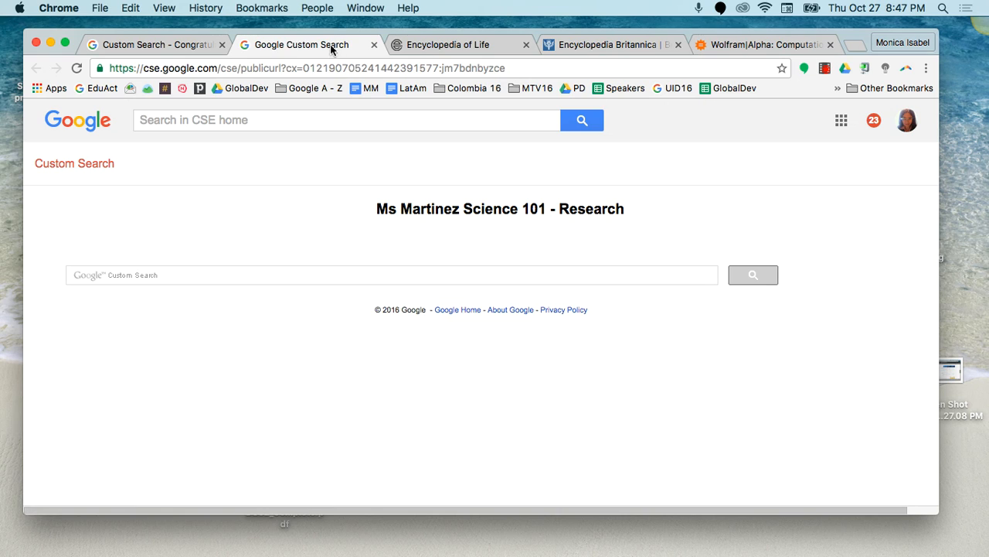
Step: Open the Science 101 - Research engine's setup page from the Custom Search control panel and review its sites to search
{"action": "left_click", "coordinate": [60, 165]}
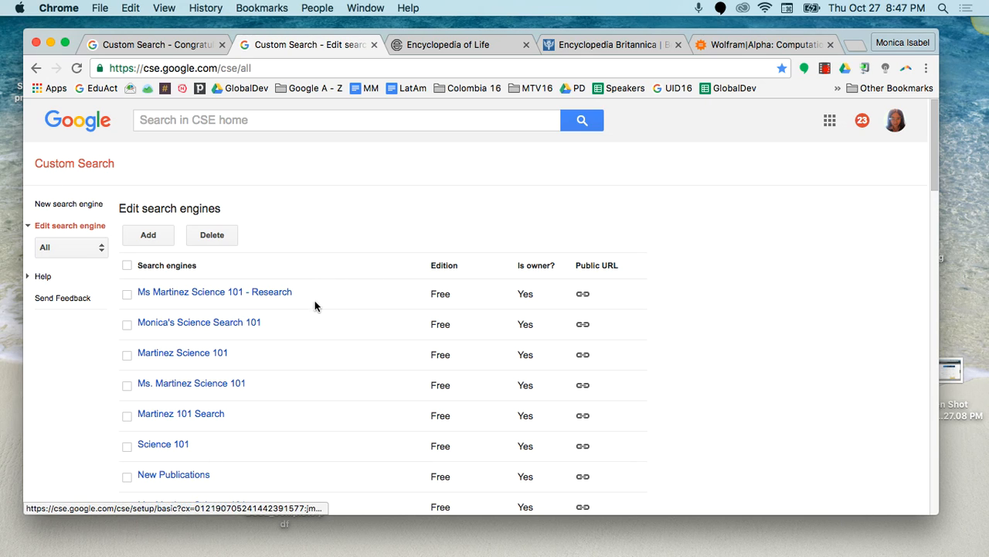
{"action": "left_click", "coordinate": [203, 298]}
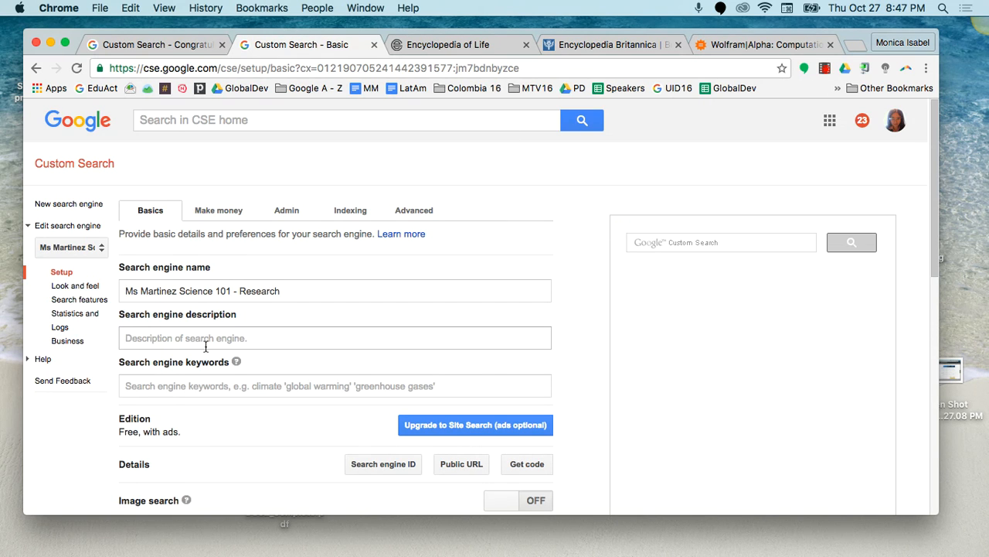
{"action": "scroll", "coordinate": [205, 345], "scroll_direction": "down", "scroll_amount": 5}
{"action": "scroll", "coordinate": [206, 350], "scroll_direction": "down", "scroll_amount": 3}
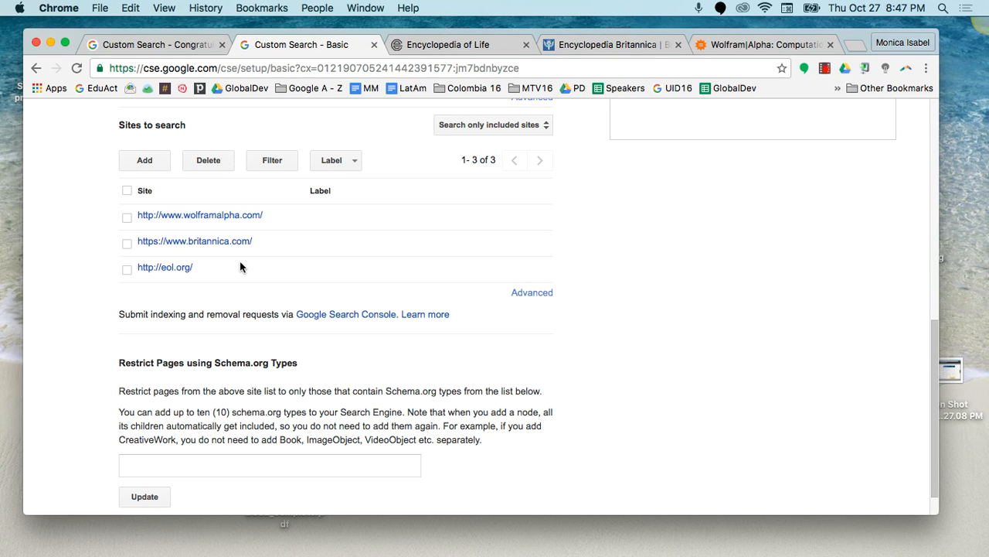
{"action": "scroll", "coordinate": [240, 265], "scroll_direction": "up", "scroll_amount": 10}
{"action": "scroll", "coordinate": [239, 265], "scroll_direction": "up", "scroll_amount": 2}
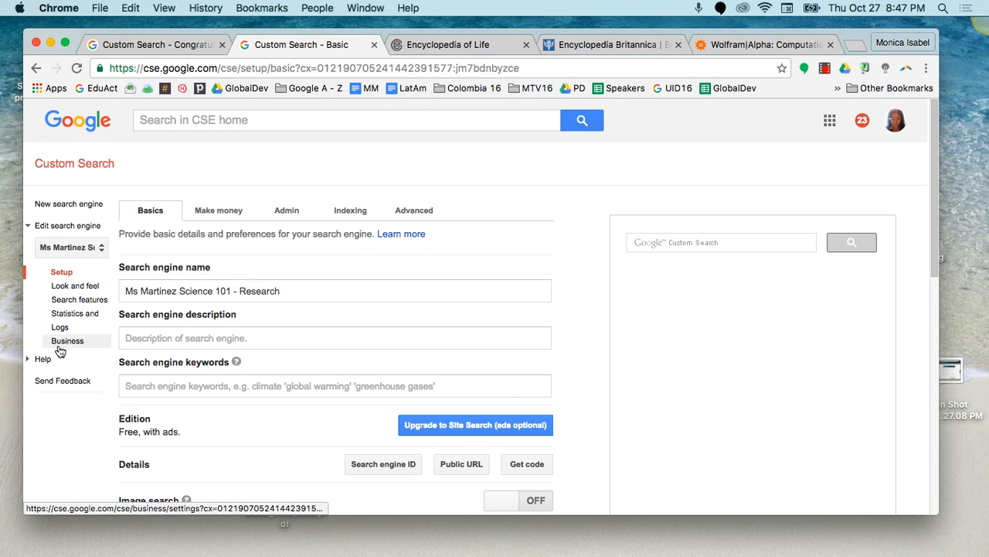
Step: Examine the engine's Look and feel layout options, and return to the list of all search engines
{"action": "left_click", "coordinate": [51, 290]}
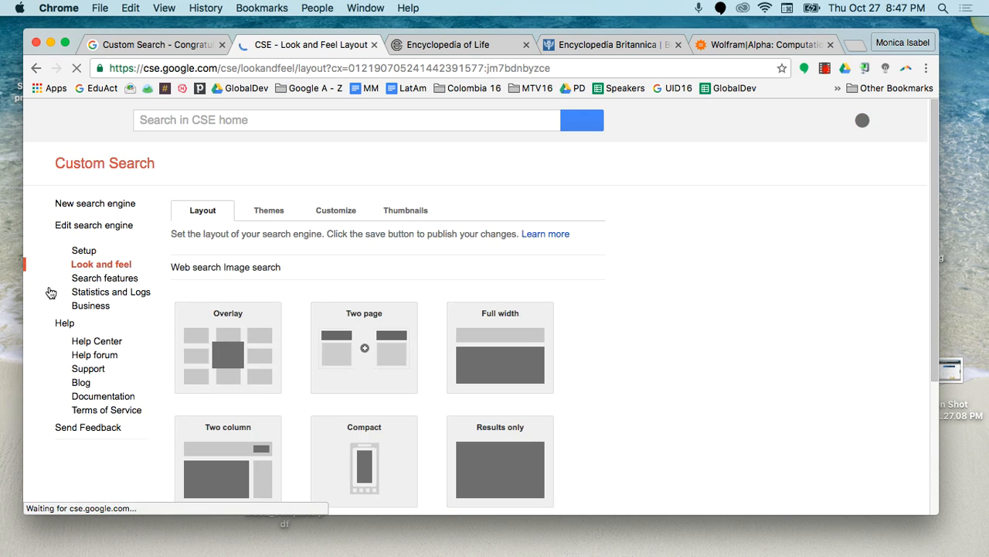
{"action": "scroll", "coordinate": [193, 363], "scroll_direction": "down", "scroll_amount": 1}
{"action": "scroll", "coordinate": [200, 367], "scroll_direction": "down", "scroll_amount": 3}
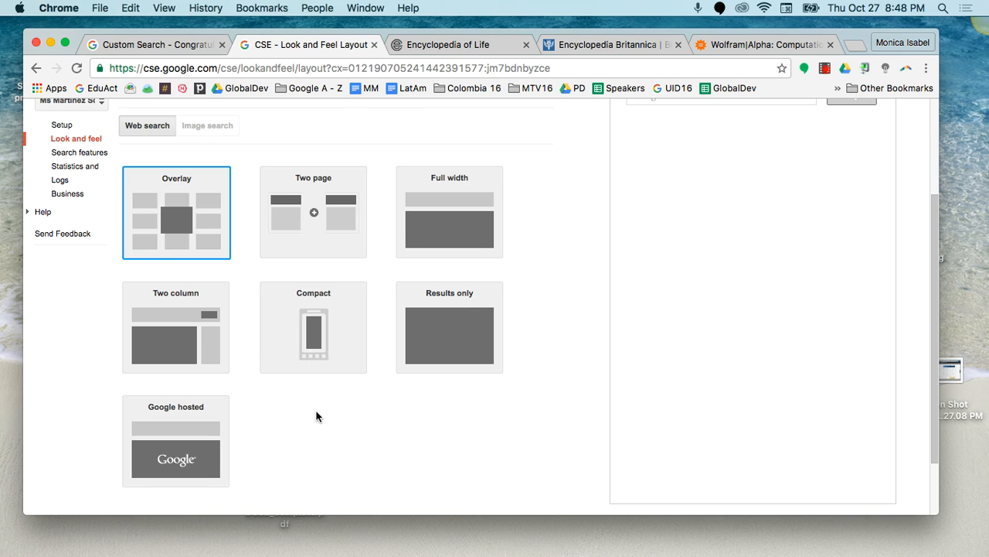
{"action": "scroll", "coordinate": [316, 416], "scroll_direction": "up", "scroll_amount": 4}
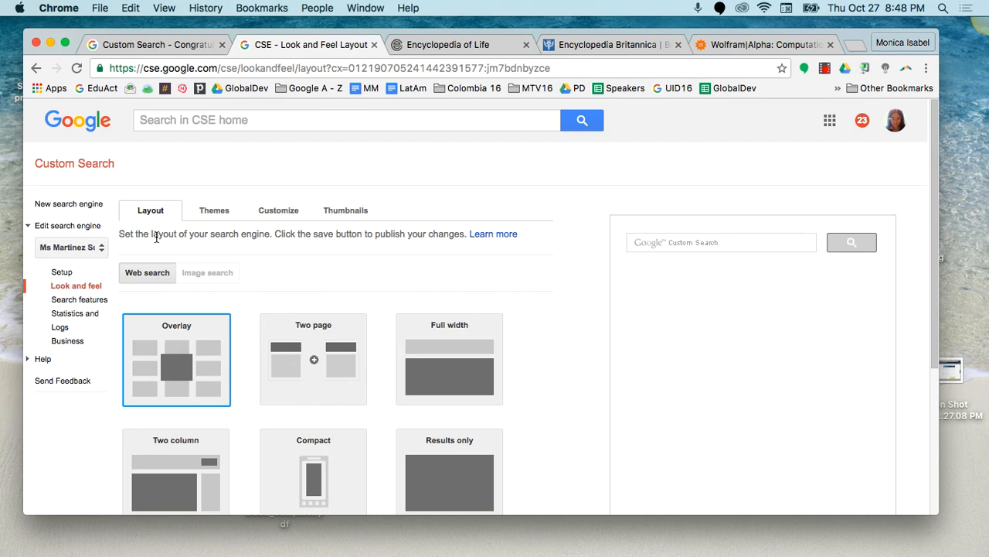
{"action": "left_click", "coordinate": [47, 165]}
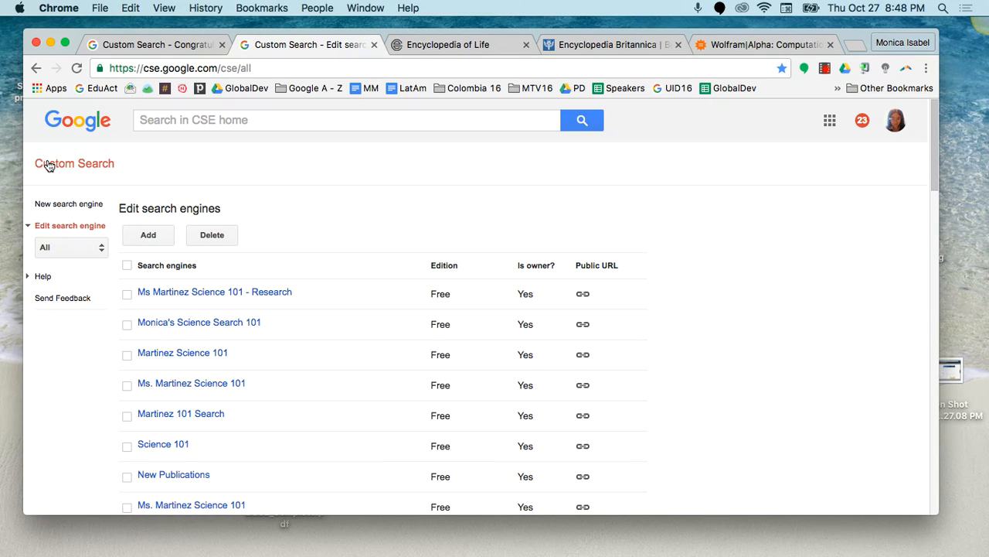
{"action": "scroll", "coordinate": [80, 421], "scroll_direction": "down", "scroll_amount": 2}
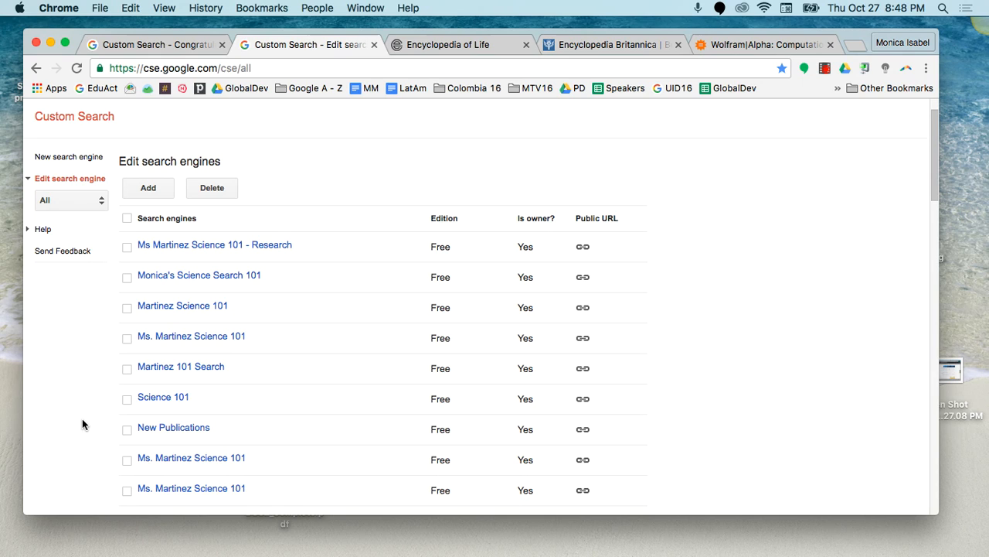